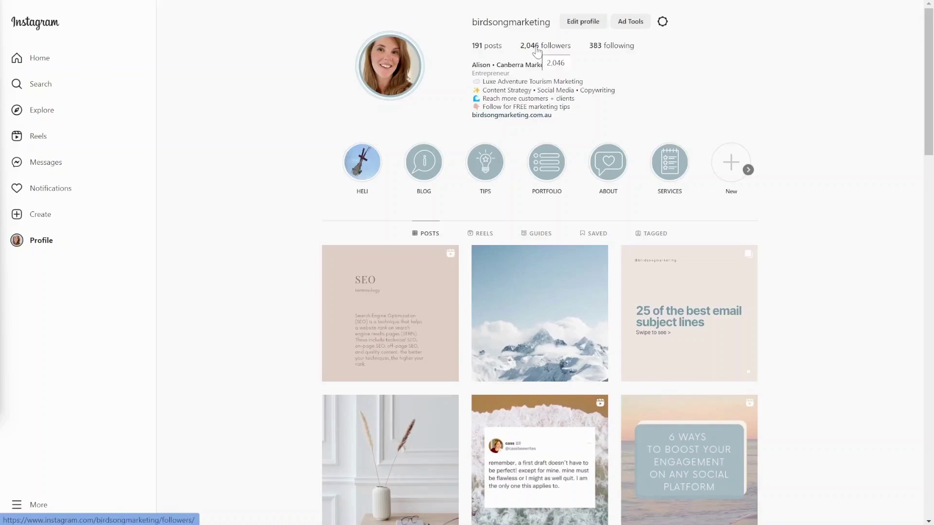
left_click(545, 48)
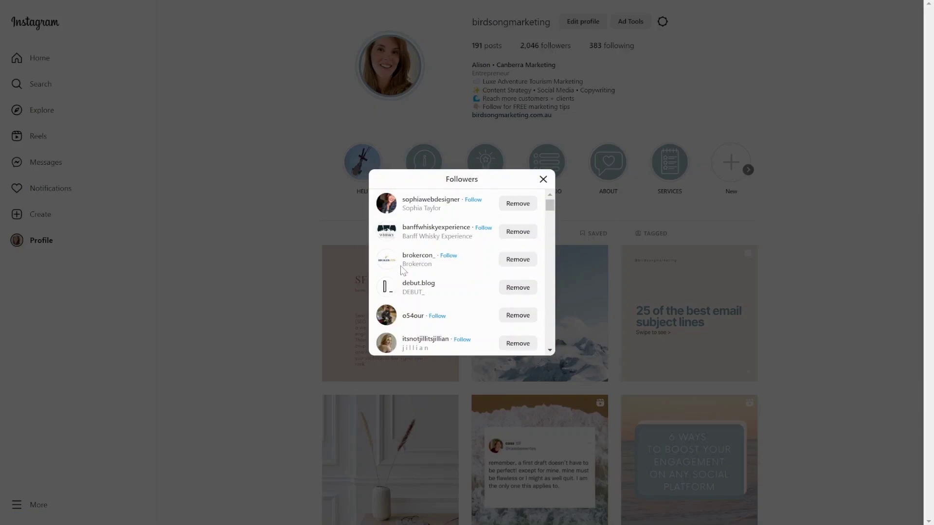
scroll(458, 254, "down", 1)
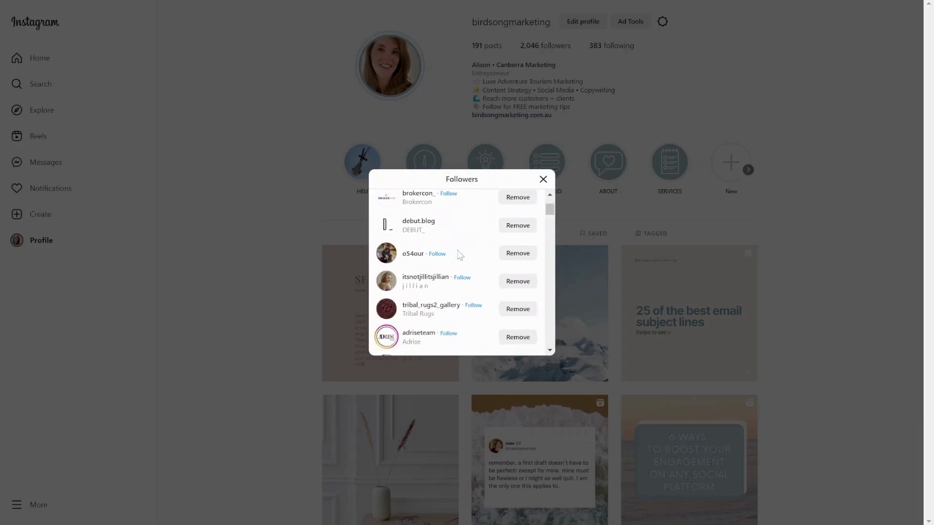
scroll(458, 254, "down", 1)
scroll(458, 254, "down", 2)
scroll(460, 255, "up", 1)
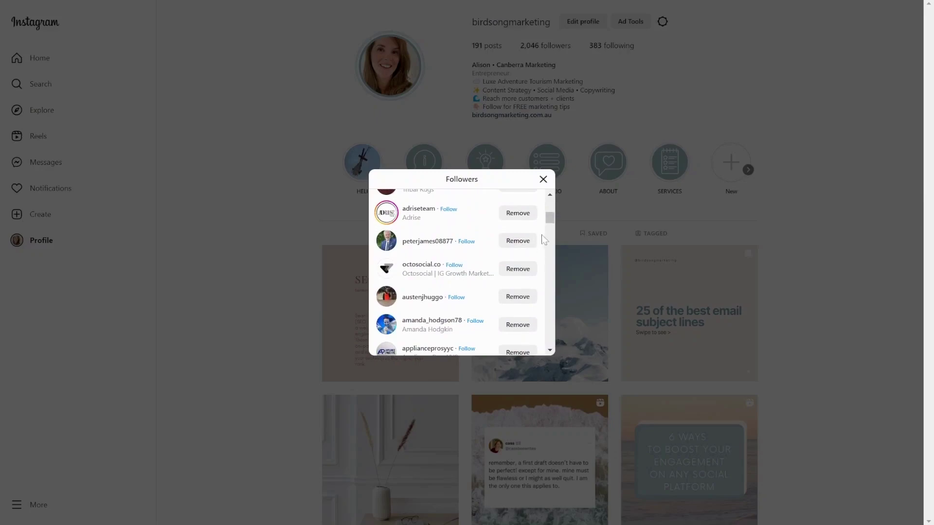
left_click_drag(550, 219, 549, 199)
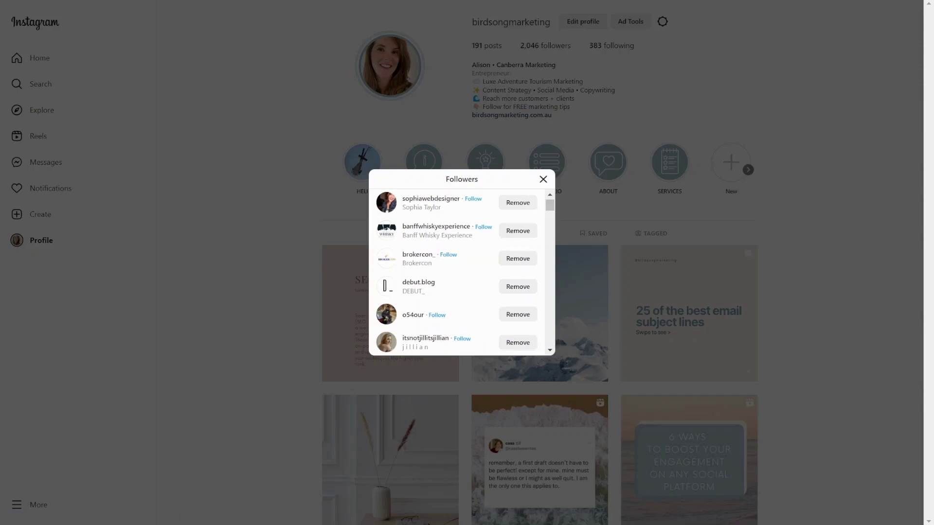
scroll(438, 234, "down", 2)
left_click_drag(553, 216, 549, 203)
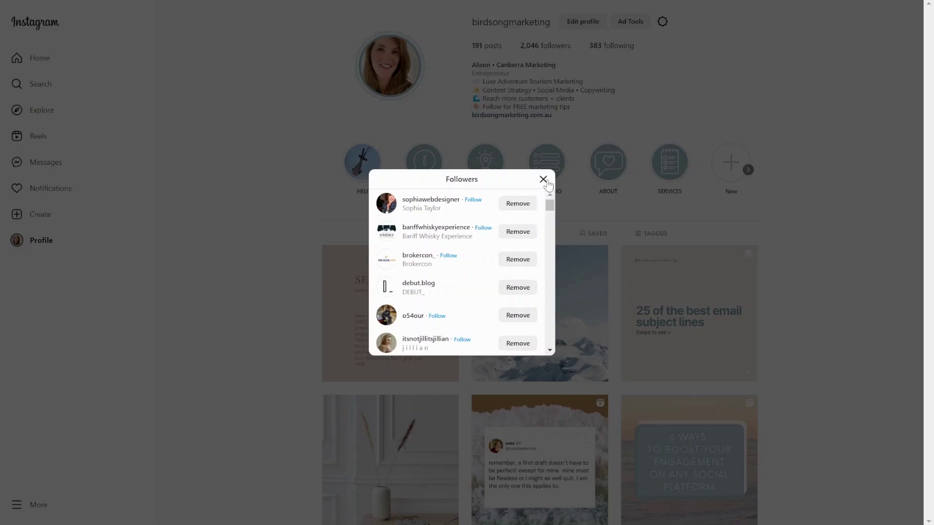
scroll(476, 313, "down", 5)
scroll(473, 314, "down", 5)
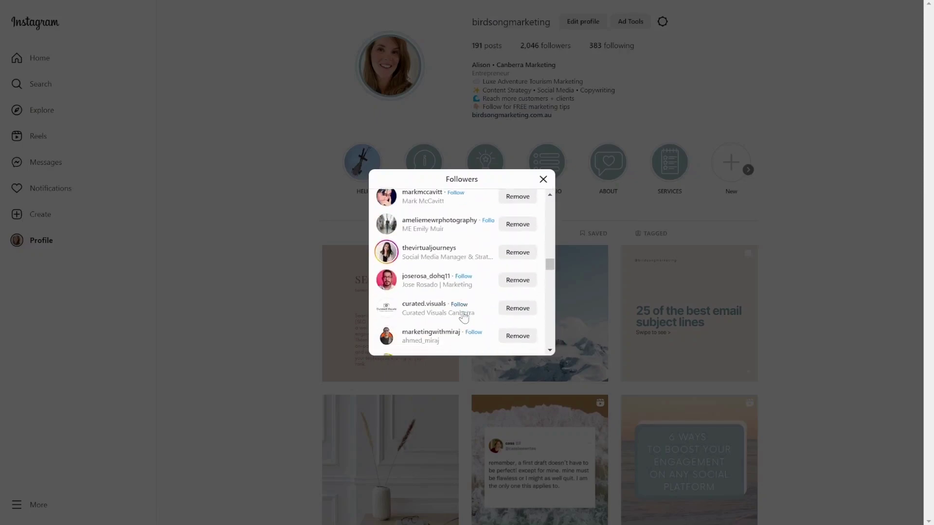
scroll(470, 315, "down", 5)
scroll(470, 316, "down", 3)
scroll(467, 317, "down", 3)
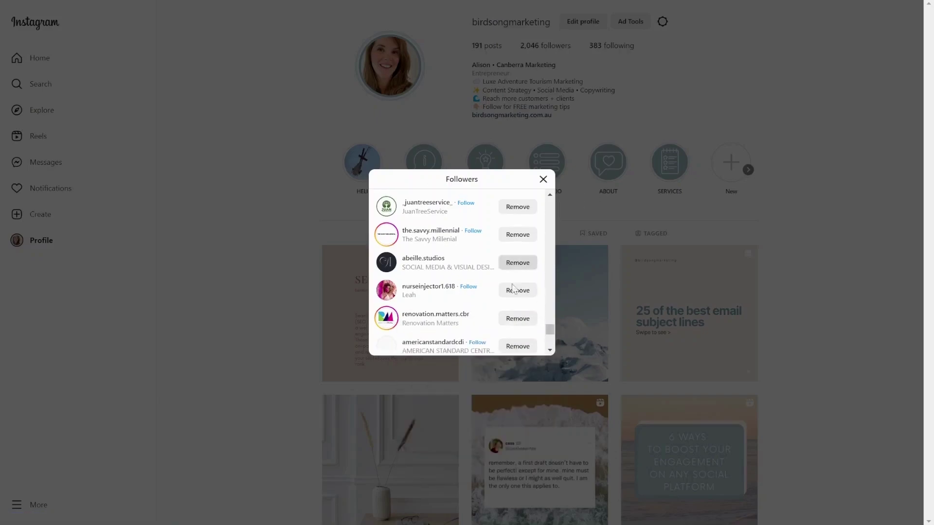
scroll(493, 313, "down", 3)
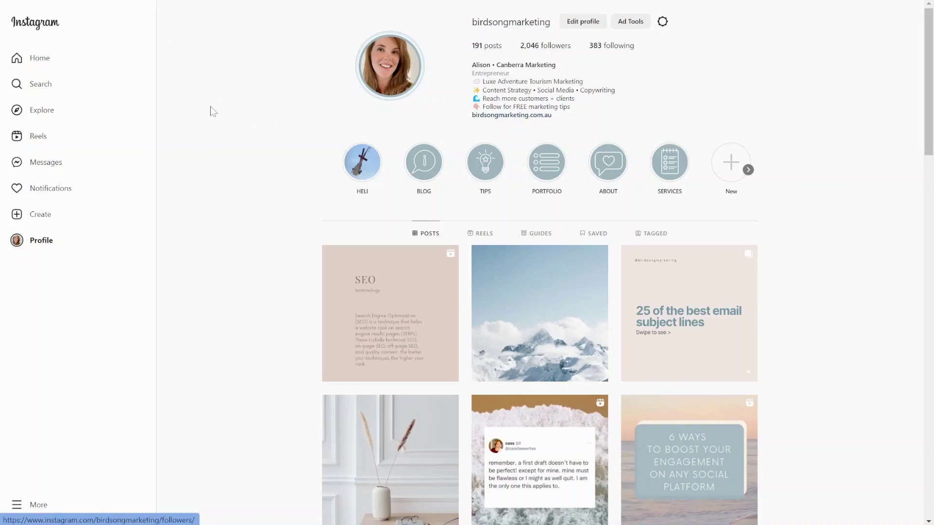
left_click(46, 93)
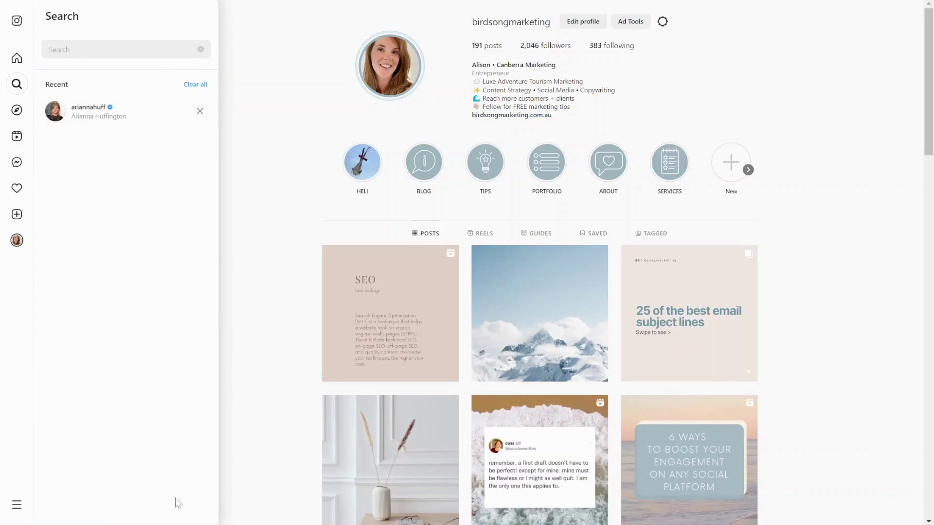
left_click(85, 117)
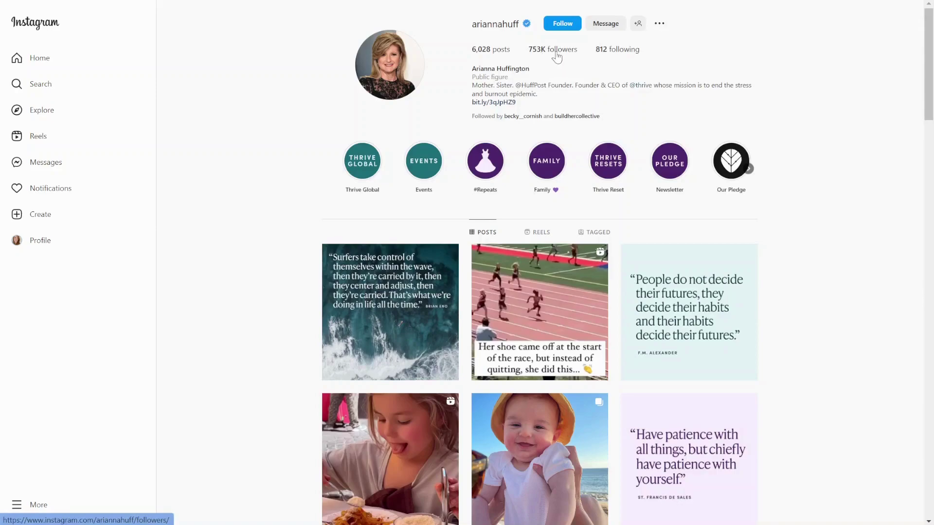
- Show the 753K followers list and highlight the 'Only … can see all followers' note
left_click(556, 51)
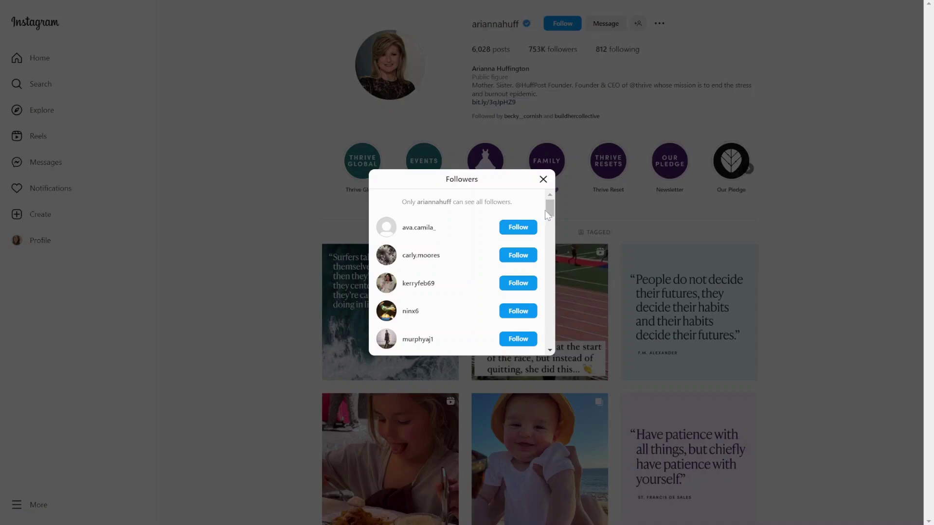
left_click_drag(550, 213, 550, 201)
scroll(549, 213, "down", 3)
scroll(550, 214, "down", 3)
scroll(548, 230, "down", 2)
left_click_drag(400, 202, 522, 203)
scroll(459, 294, "down", 3)
scroll(460, 293, "down", 3)
scroll(460, 293, "down", 3)
scroll(460, 294, "down", 3)
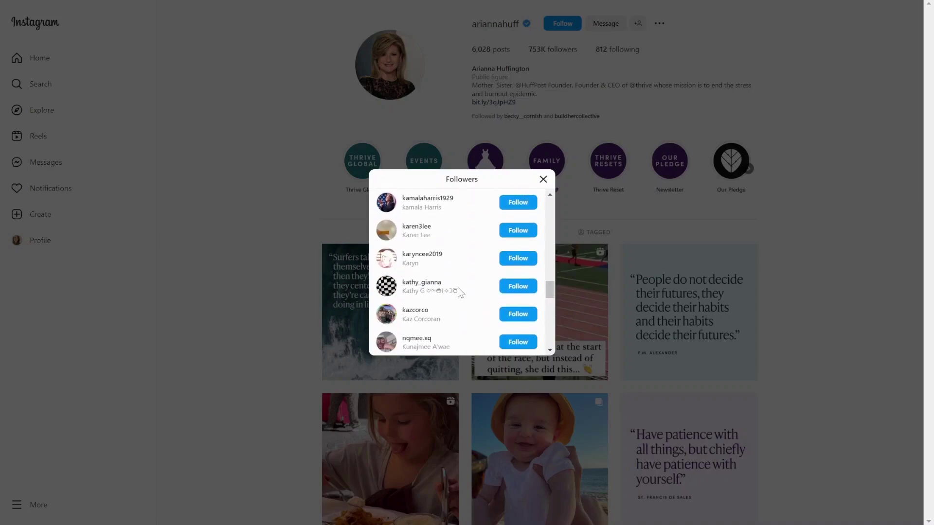
scroll(460, 294, "down", 3)
scroll(460, 294, "down", 3)
scroll(460, 293, "down", 3)
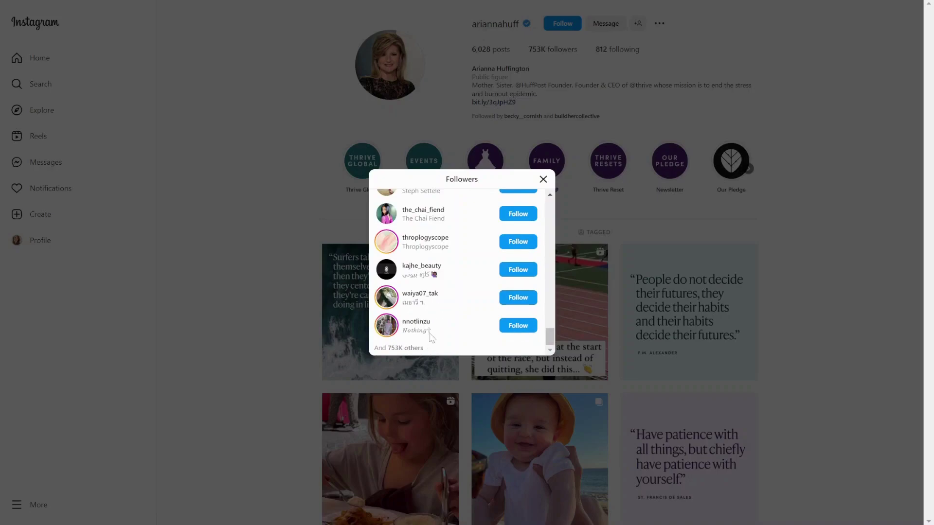
left_click_drag(425, 348, 374, 353)
left_click(448, 356)
scroll(462, 306, "down", 2)
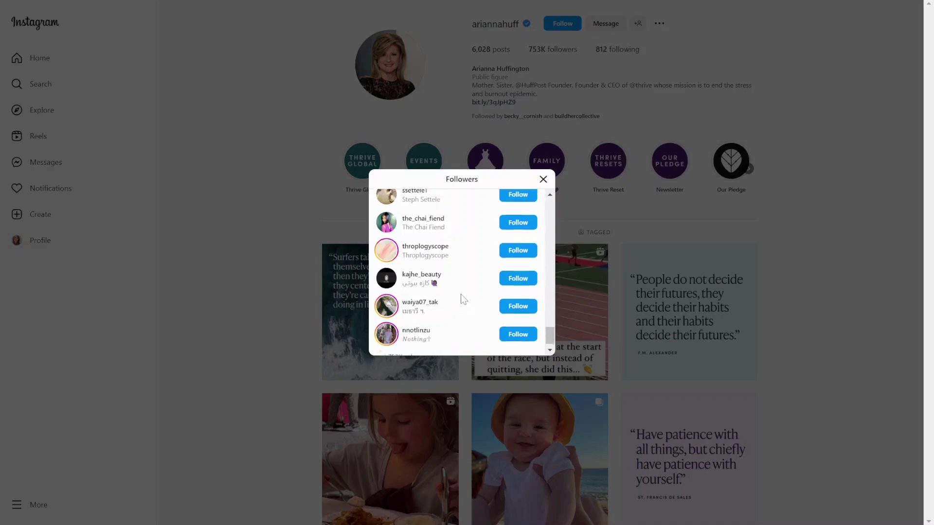
scroll(461, 300, "down", 2)
scroll(462, 255, "up", 3)
scroll(463, 215, "up", 5)
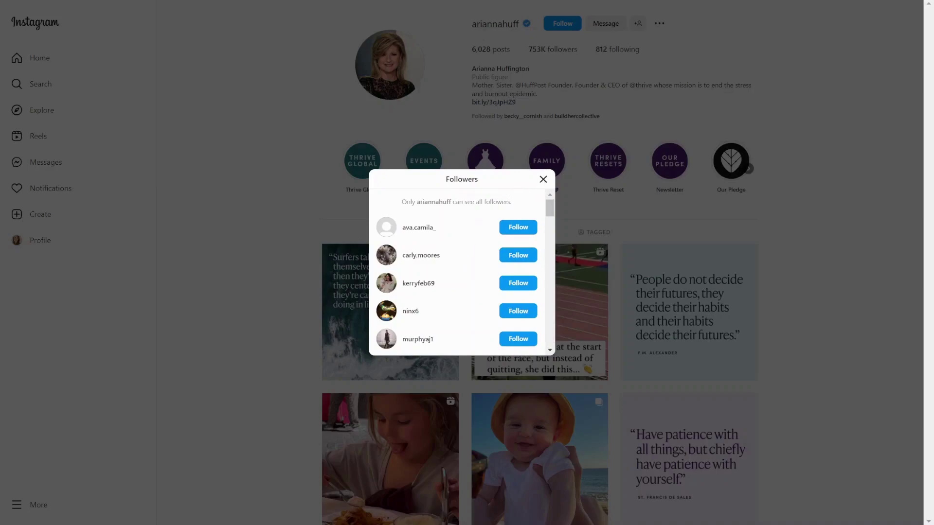
- Close the Followers dialog and return to the birdsongmarketing profile (2,046 followers)
left_click(543, 179)
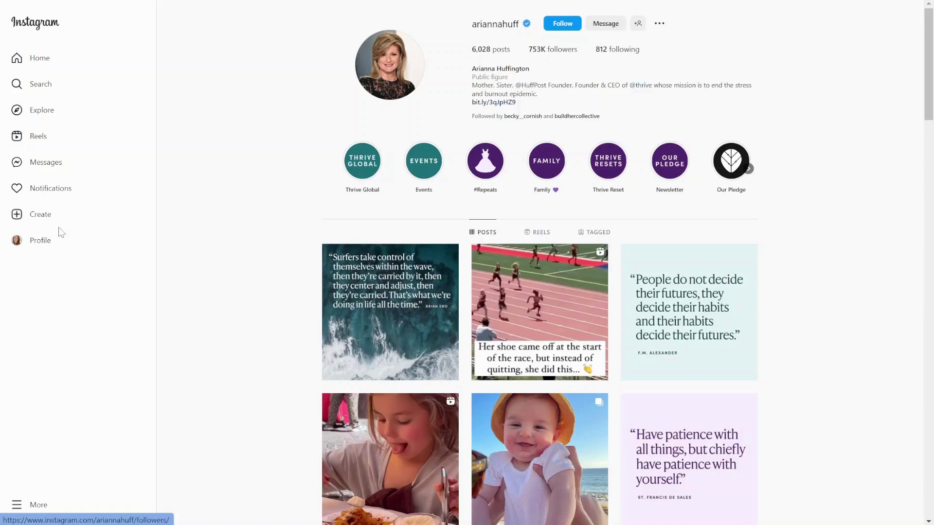
left_click(47, 249)
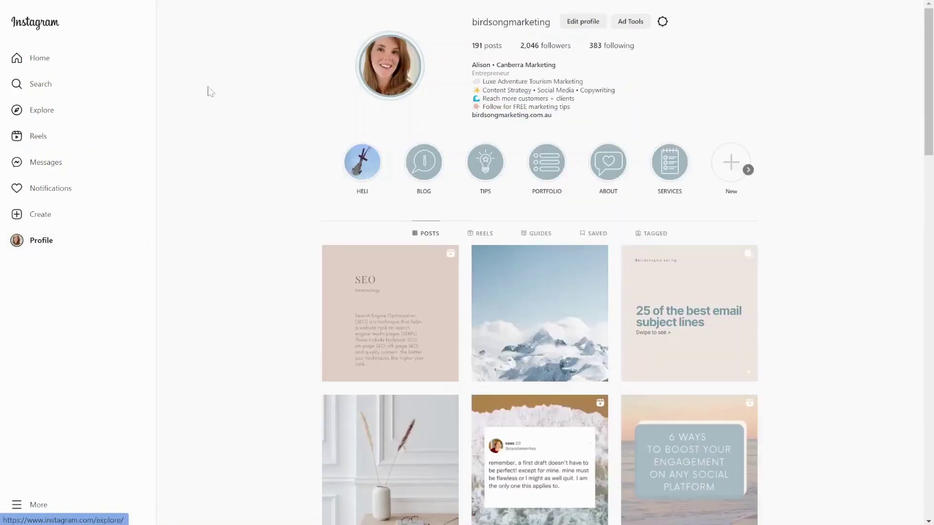